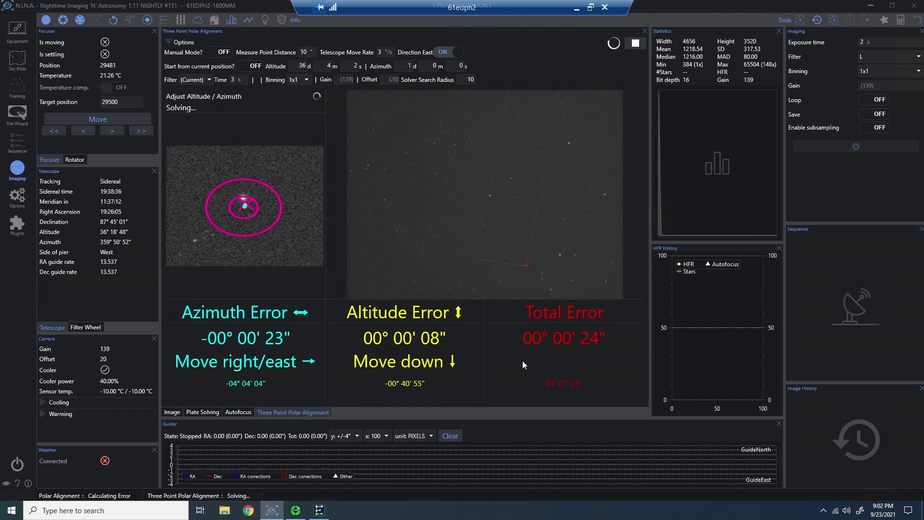
# Stop the running polar alignment and show the installed Orbuculum plugin's details.
pyautogui.click(635, 43)
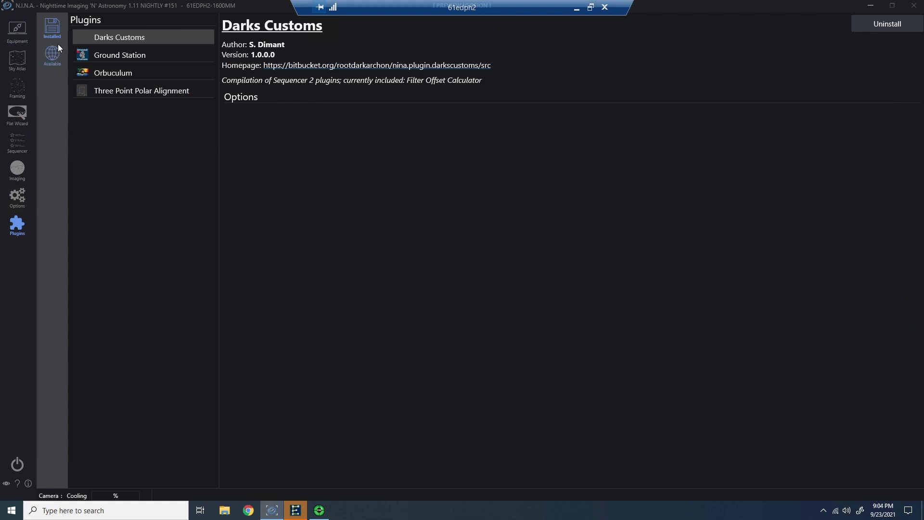
pyautogui.click(123, 73)
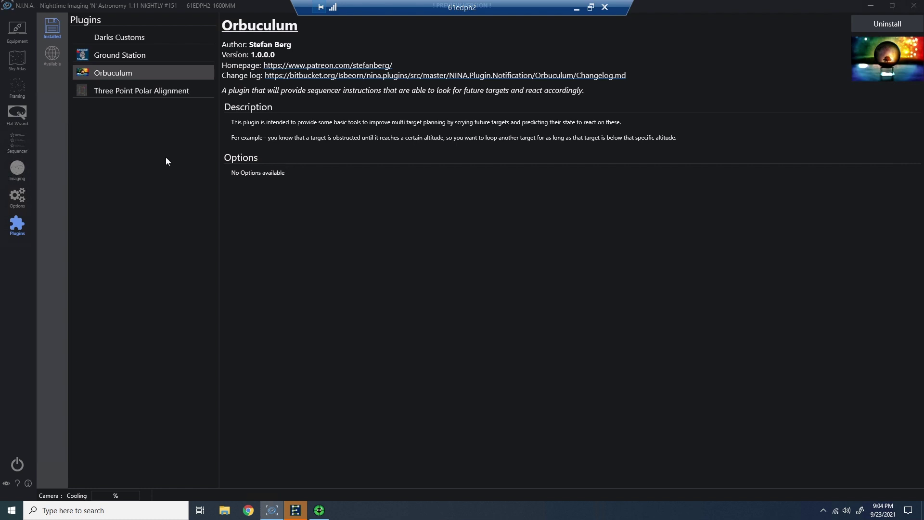
# Filter the Sky Atlas to Bright nebula objects and run a search.
pyautogui.click(22, 62)
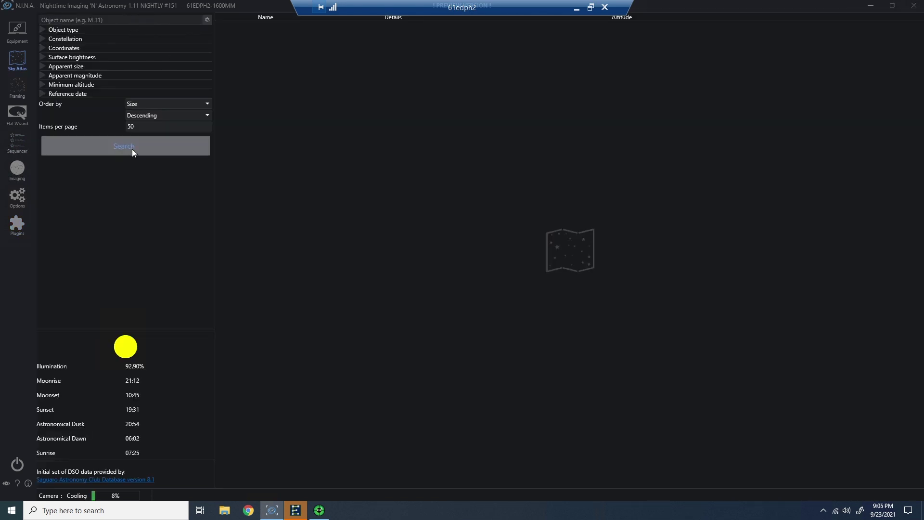
pyautogui.click(43, 31)
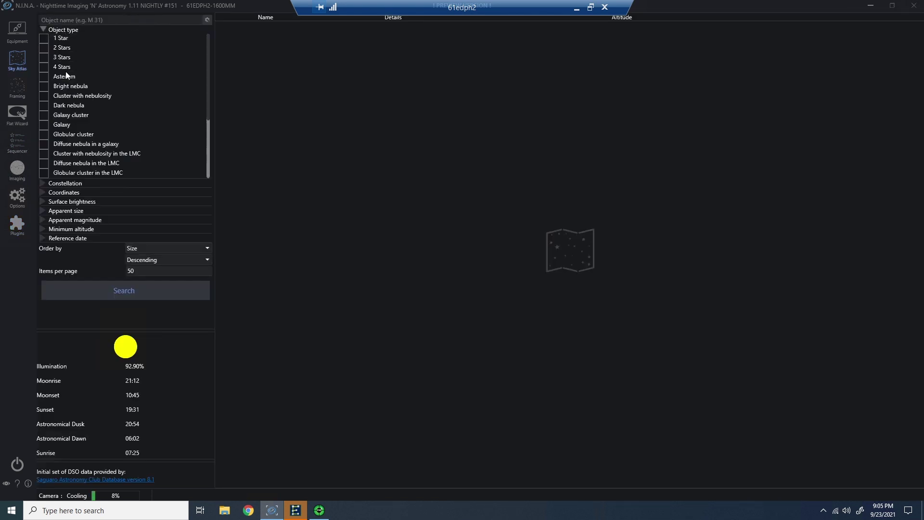
pyautogui.click(48, 86)
pyautogui.click(116, 291)
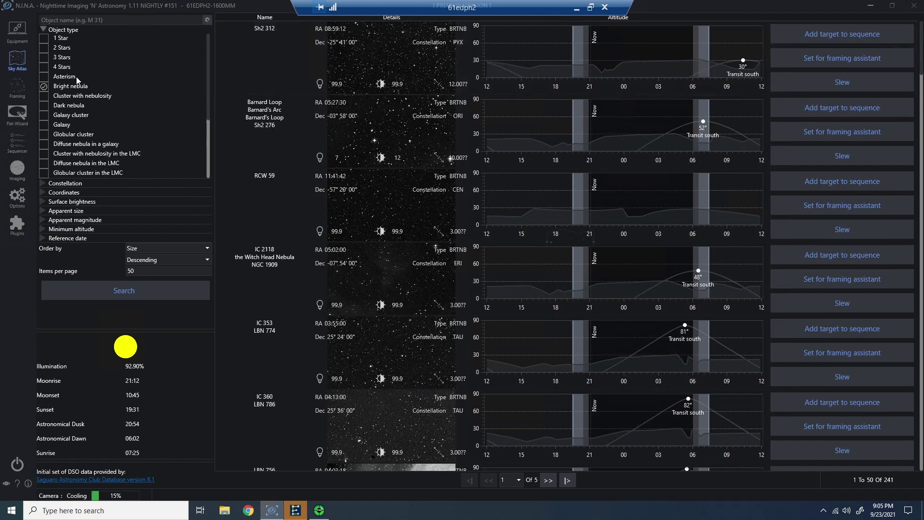
# Limit right ascension to 2 through 3 hours and search, listing NGC 896, IC 1795, LBN 643.
pyautogui.click(45, 192)
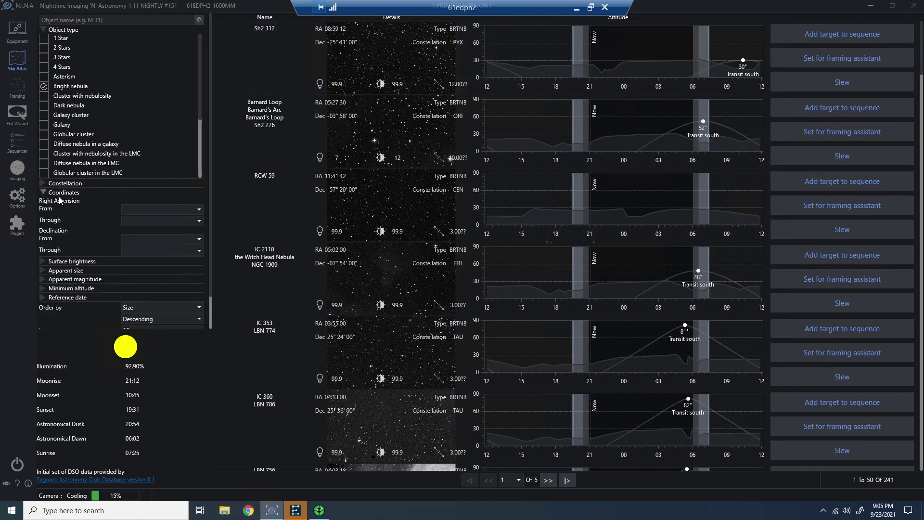
pyautogui.click(177, 210)
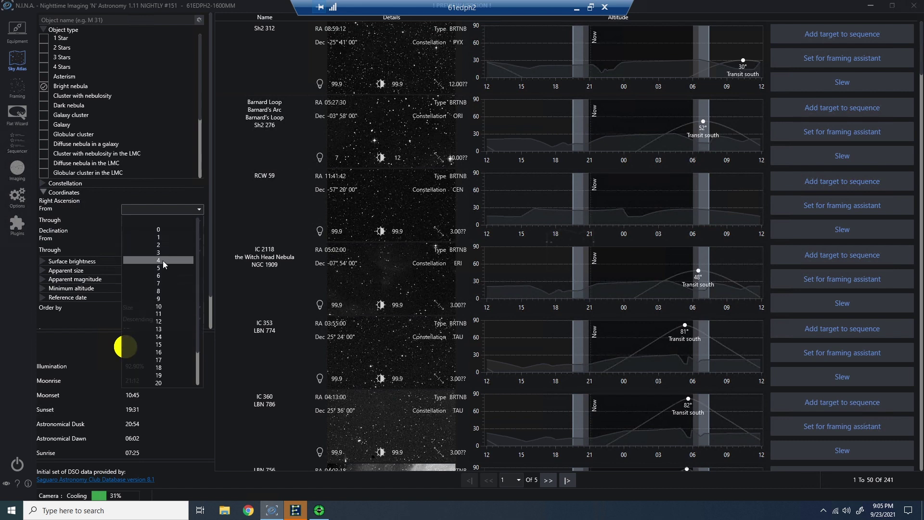
pyautogui.click(166, 246)
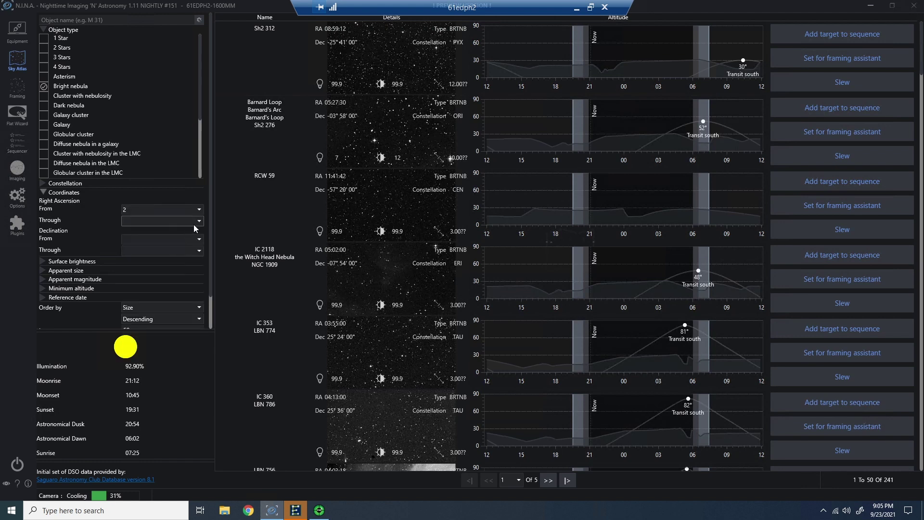
pyautogui.click(194, 221)
pyautogui.click(170, 264)
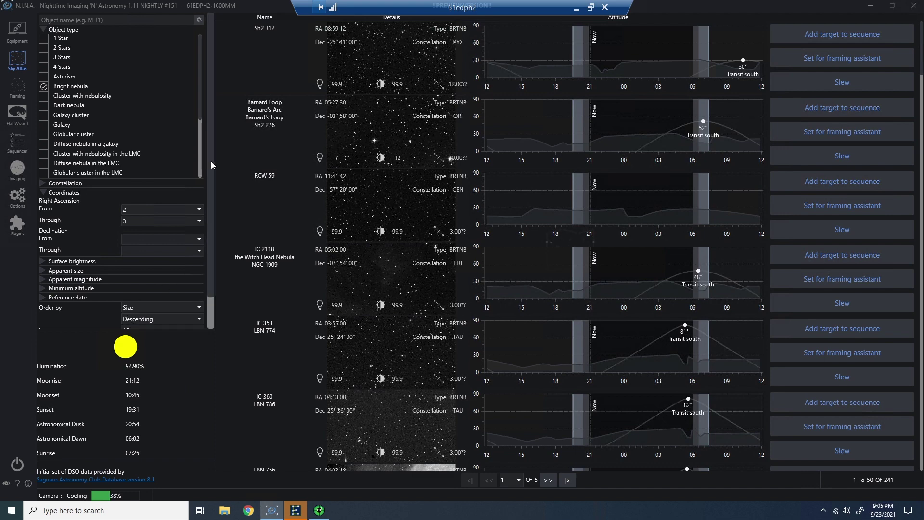
pyautogui.click(43, 30)
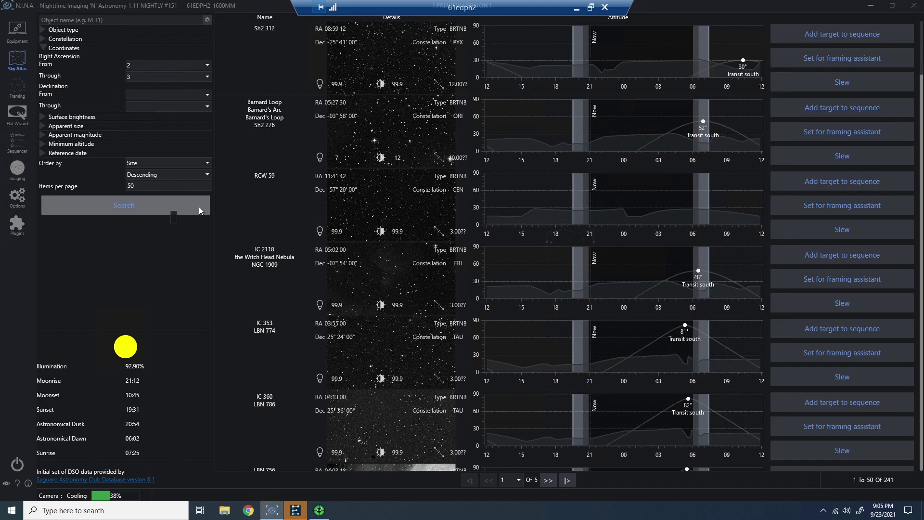
pyautogui.click(169, 212)
pyautogui.click(113, 212)
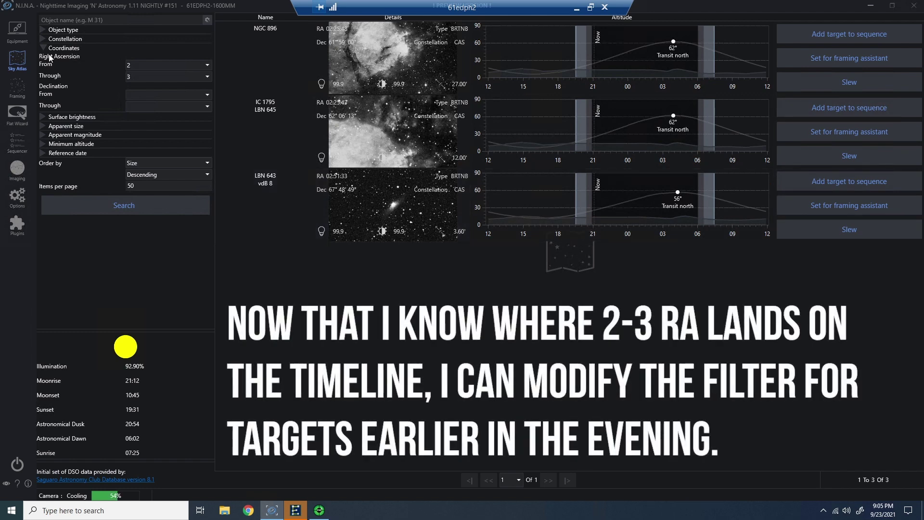
# Change the RA range to 20 through 24 hours, search, and browse the 27 bright nebulae.
pyautogui.click(135, 66)
pyautogui.scroll(-1, 166, 241)
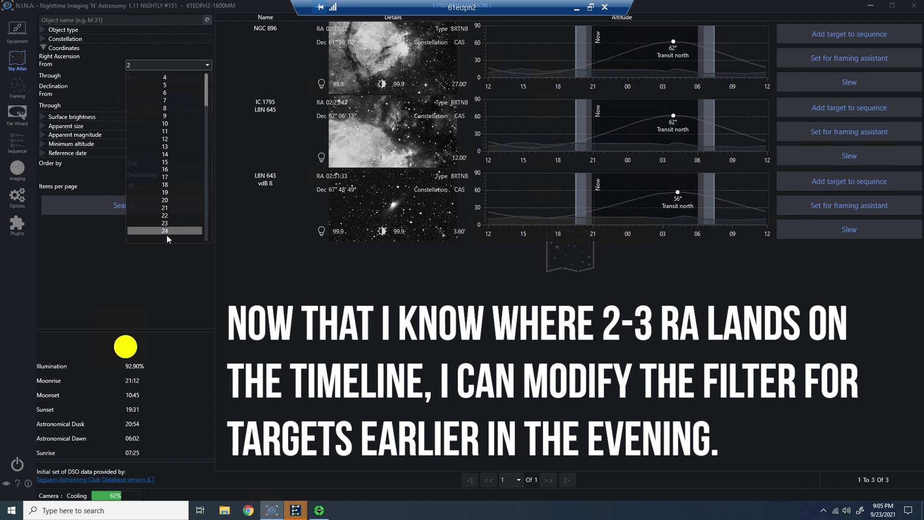
pyautogui.click(168, 199)
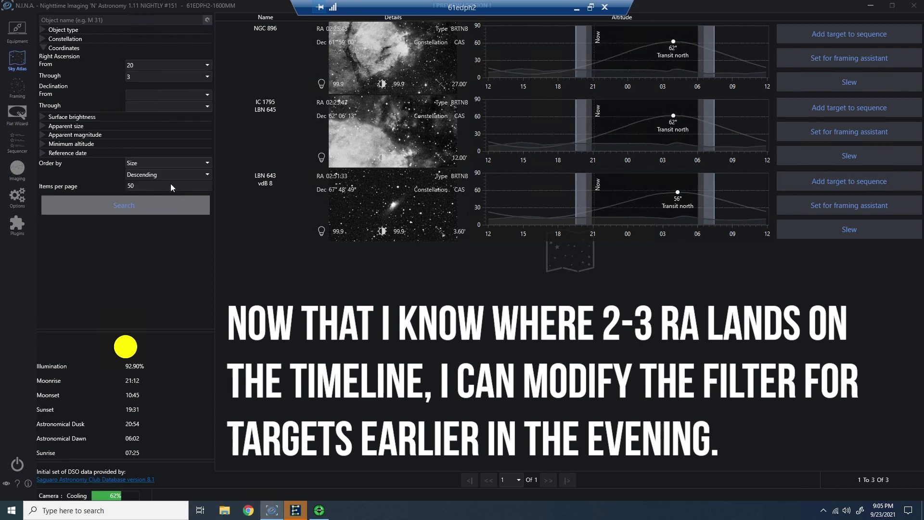
pyautogui.click(169, 76)
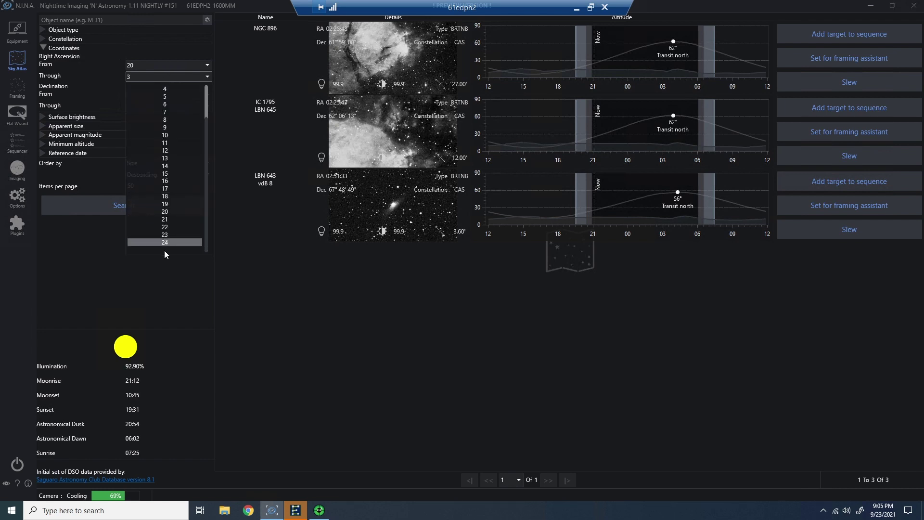
pyautogui.click(166, 243)
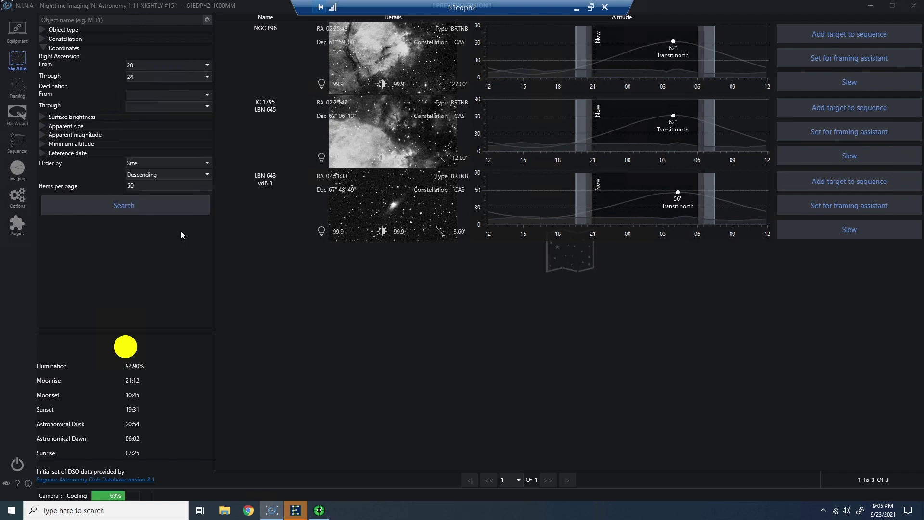
pyautogui.click(138, 208)
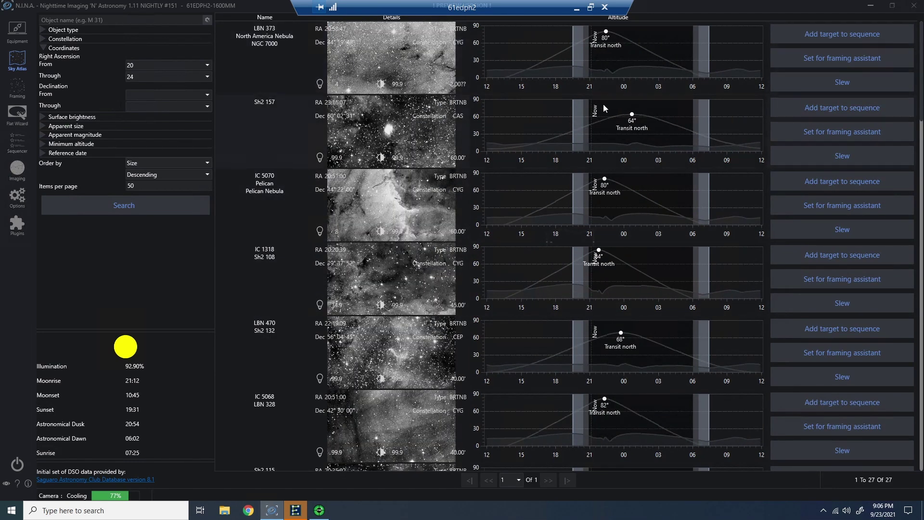
pyautogui.scroll(-2, 596, 325)
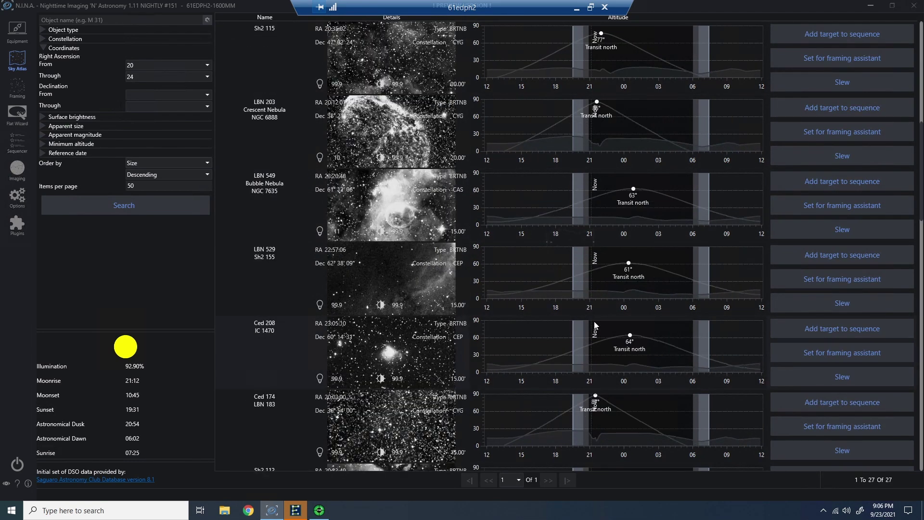
pyautogui.scroll(-2, 598, 274)
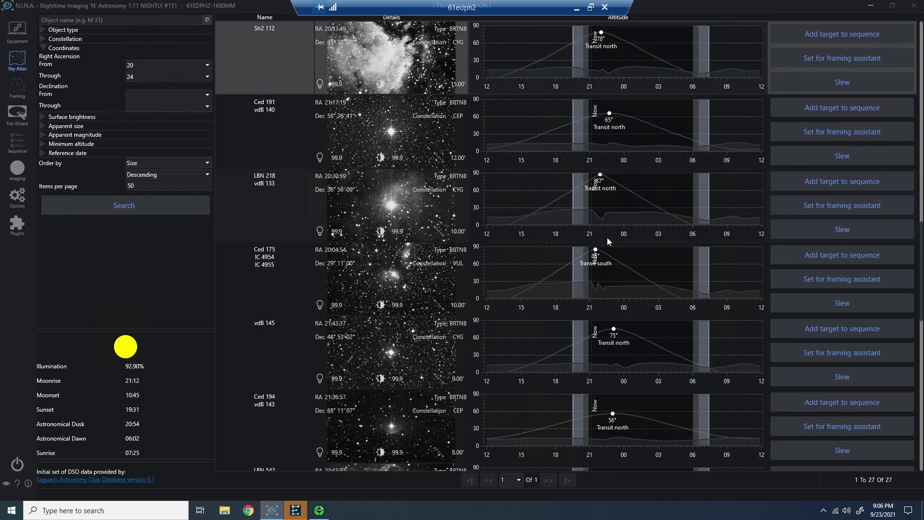
pyautogui.scroll(3, 609, 134)
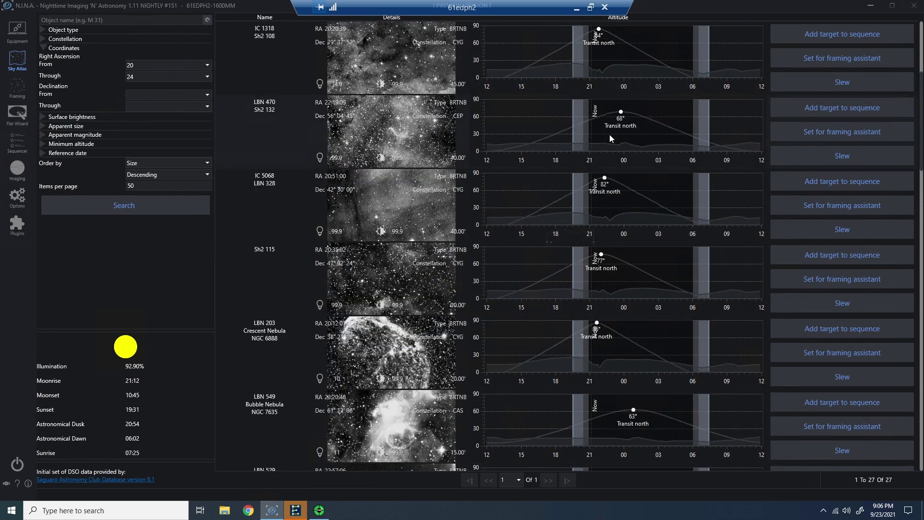
# Frame LBN 470 / Sh2 132 and add it to the advanced sequence from a MONO template.
pyautogui.click(827, 130)
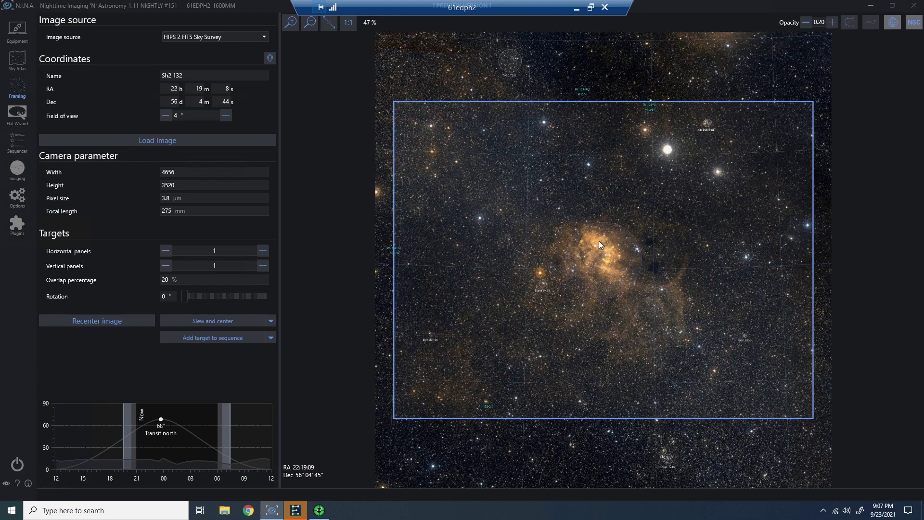
pyautogui.click(227, 340)
pyautogui.moveTo(250, 361)
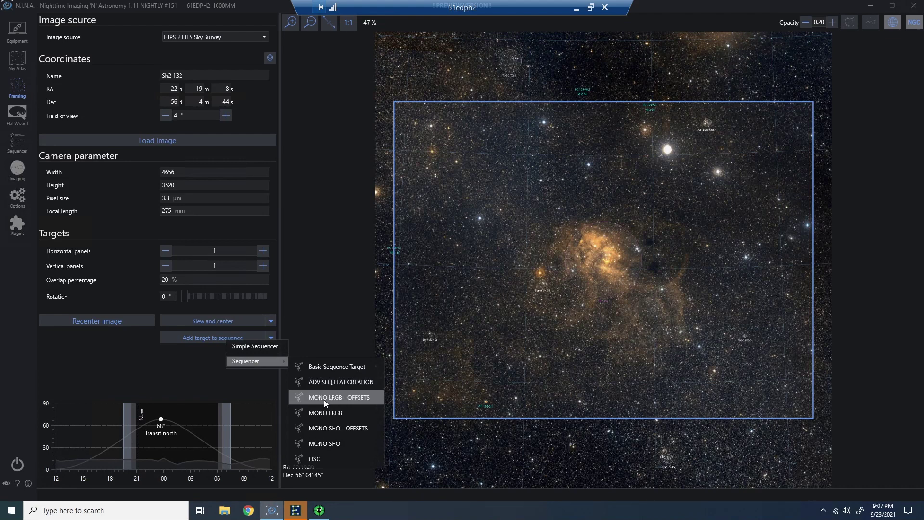
pyautogui.click(339, 429)
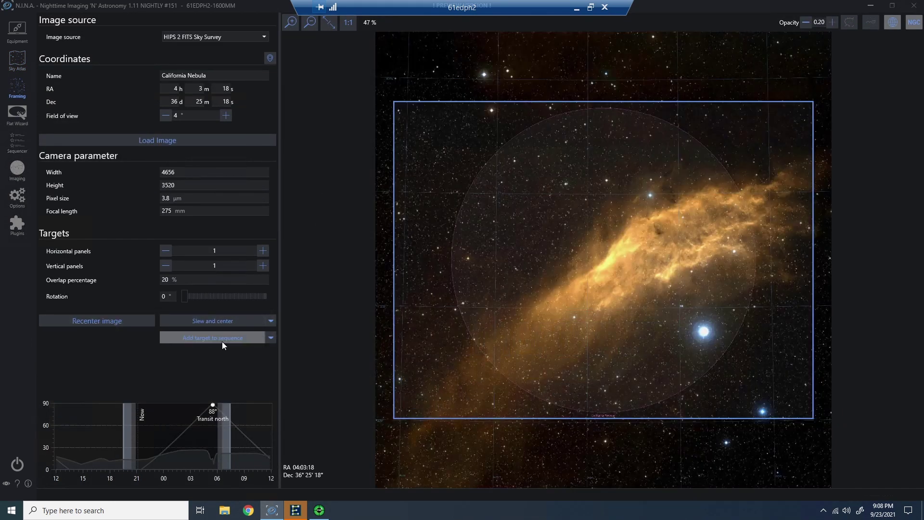
# Add the framed California Nebula to the sequencer from a MONO template.
pyautogui.click(223, 342)
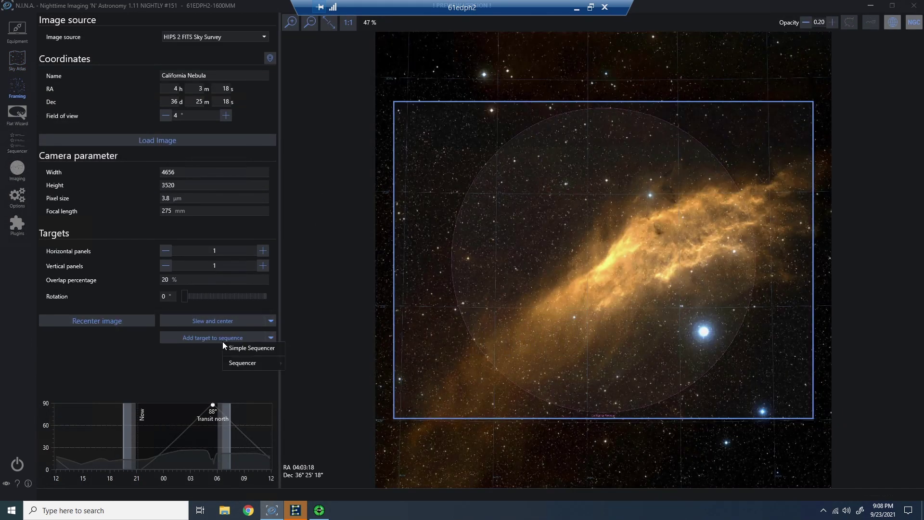
pyautogui.moveTo(244, 362)
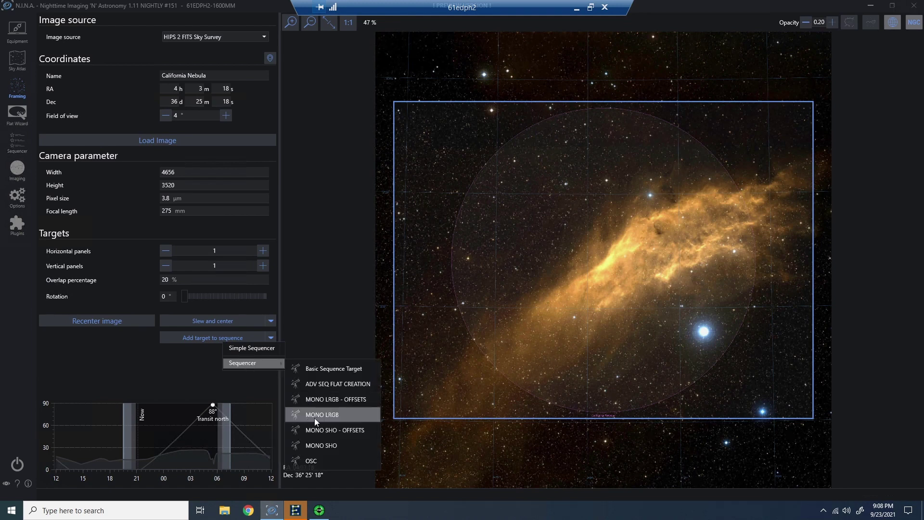
pyautogui.click(331, 435)
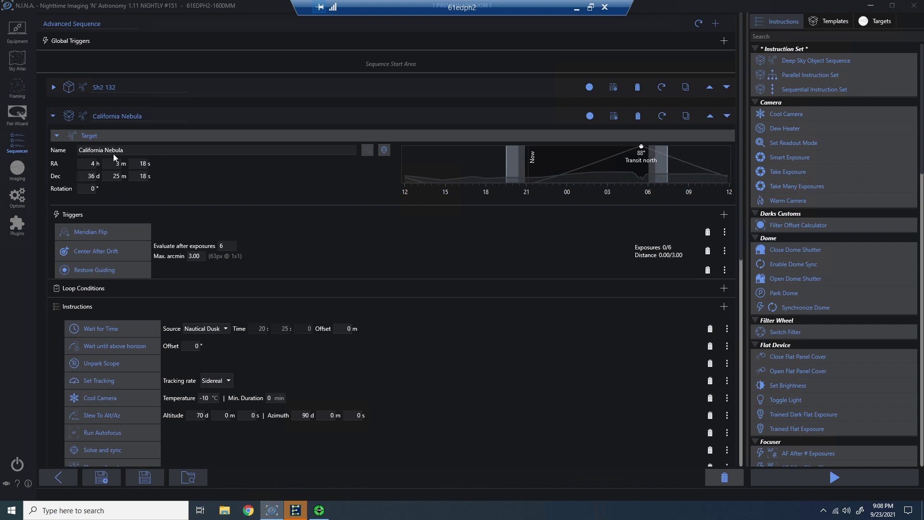
# Place the END IMAGING SESSION template at the sequence end without its External Script step.
pyautogui.click(65, 118)
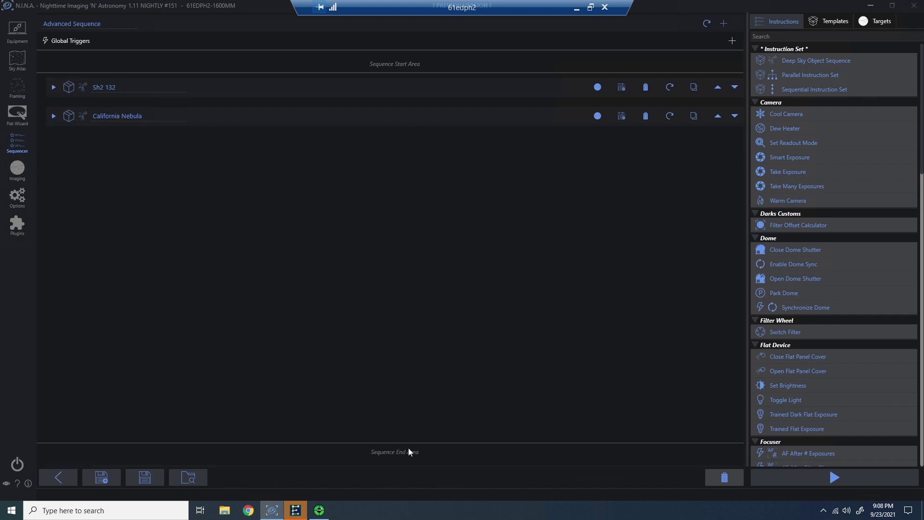
pyautogui.click(833, 21)
pyautogui.moveTo(779, 187); pyautogui.dragTo(374, 458)
pyautogui.click(719, 441)
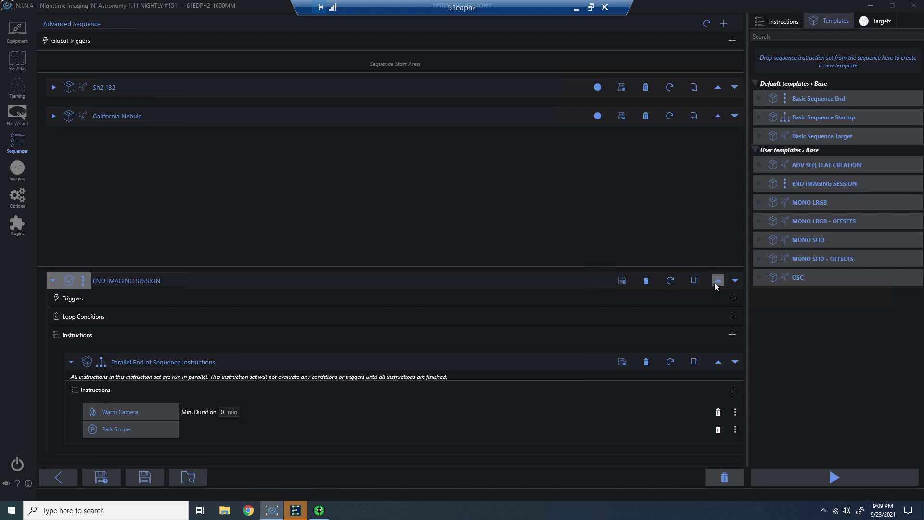
pyautogui.click(70, 283)
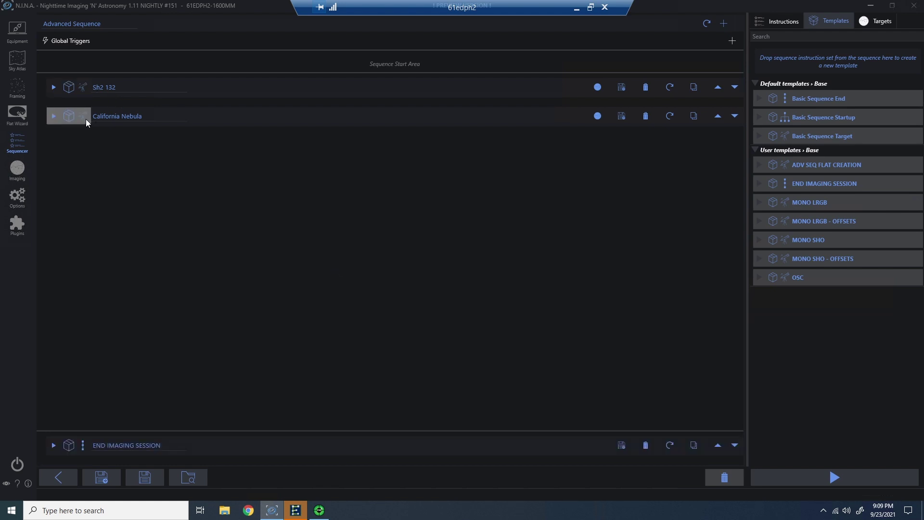
# Delete Unpark Scope, Set Tracking, Cool Camera, Slew To Alt/Az, Run Autofocus and Solve and sync.
pyautogui.click(167, 127)
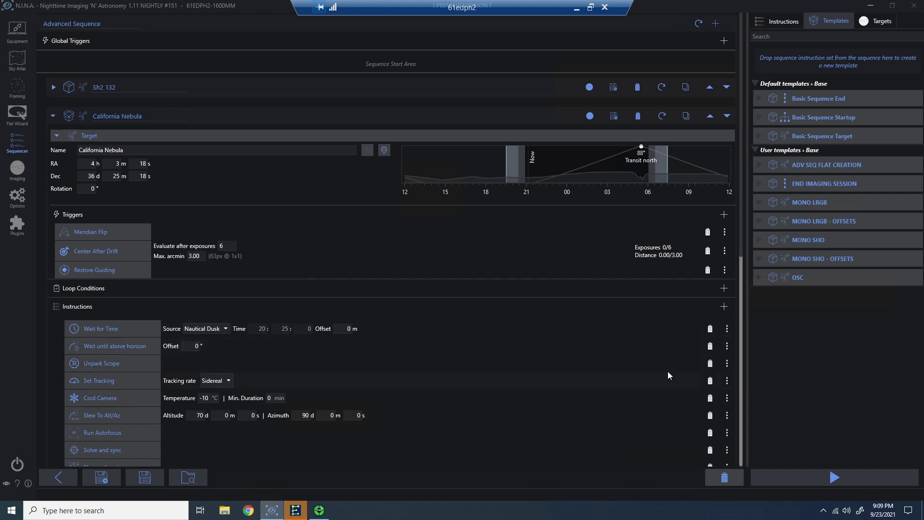
pyautogui.click(710, 364)
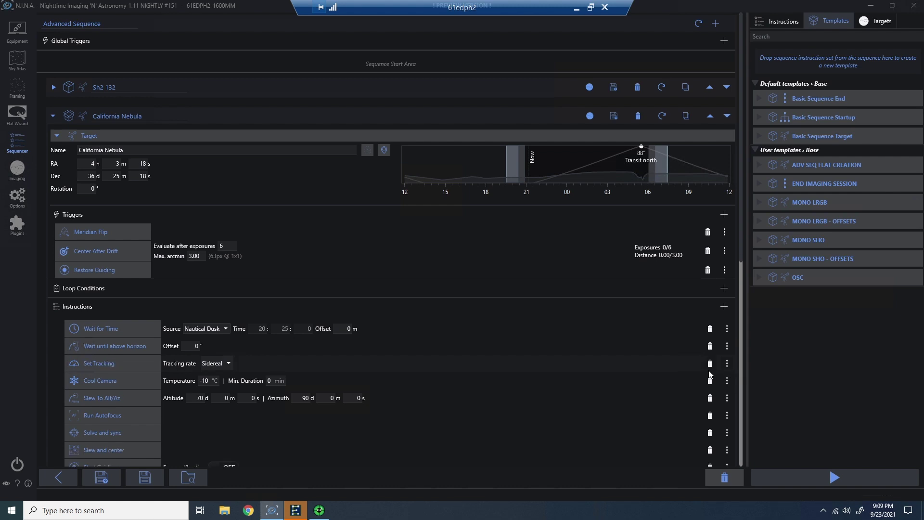
pyautogui.click(711, 364)
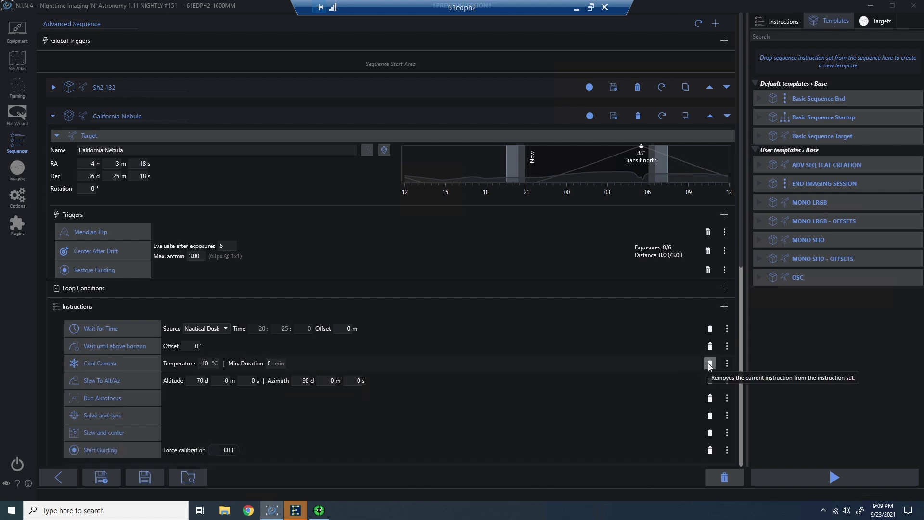
pyautogui.click(710, 365)
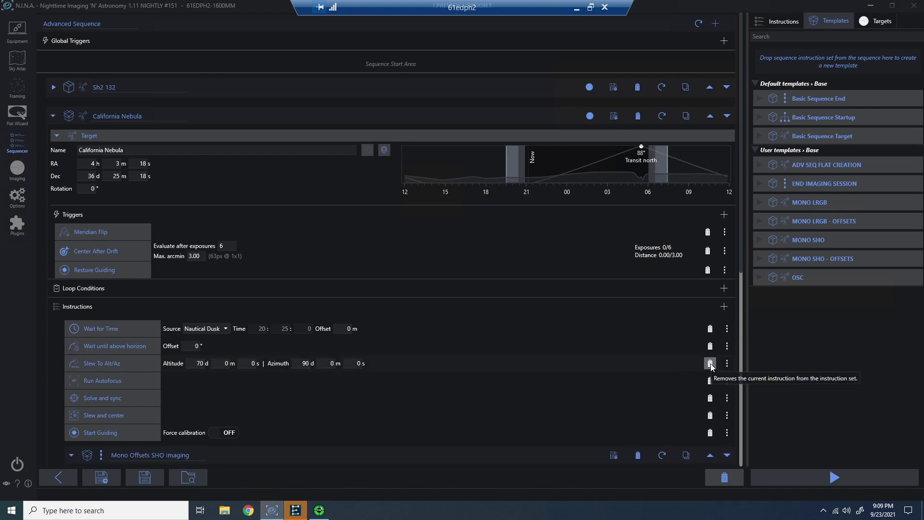
pyautogui.click(711, 364)
pyautogui.click(711, 364)
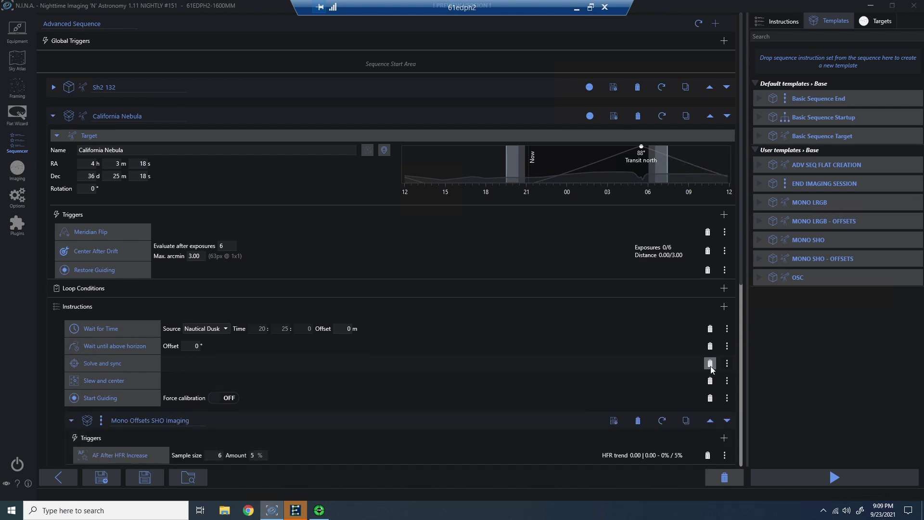
pyautogui.click(710, 365)
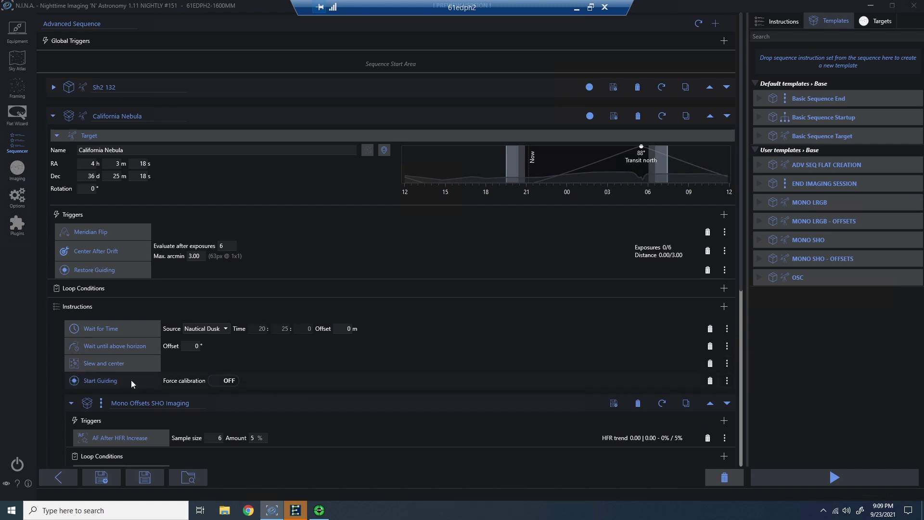
# Set the Mono Offsets SHO Imaging Loop Until Time source to Nautical Dawn (6:31:41).
pyautogui.scroll(-1, 163, 387)
pyautogui.scroll(-9, 165, 388)
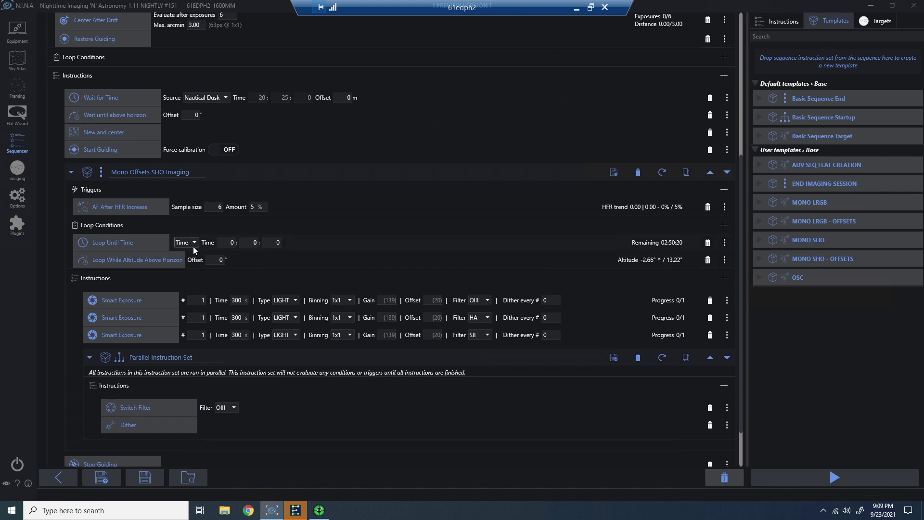
pyautogui.click(193, 245)
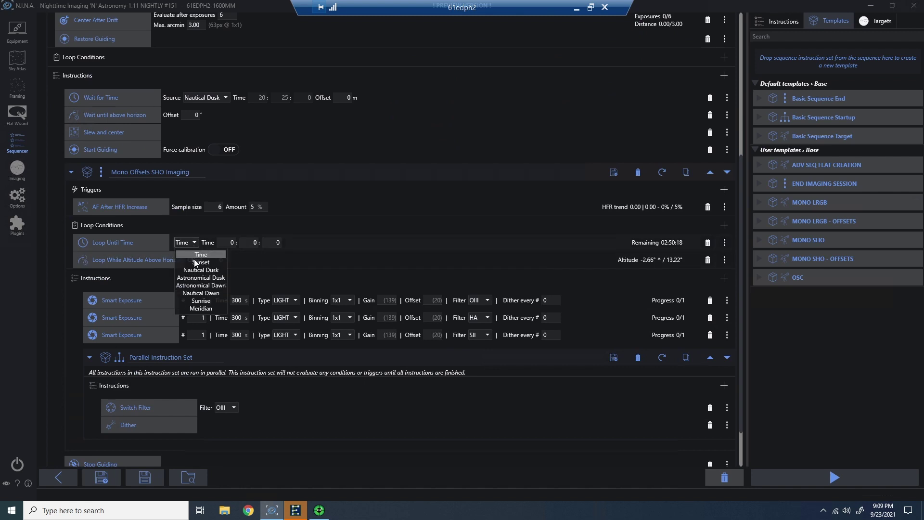
pyautogui.click(202, 292)
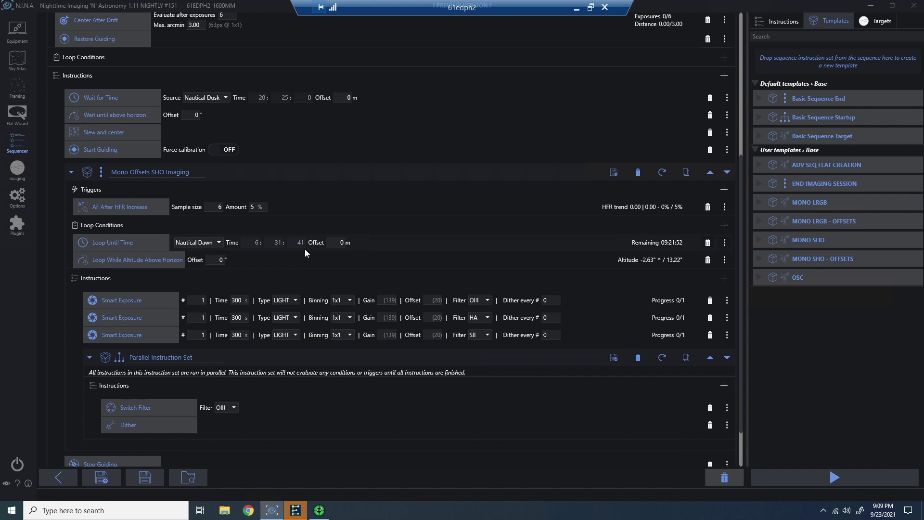
pyautogui.scroll(3, 305, 250)
# Collapse California Nebula and expand Sh2 132 to reveal its startup instructions.
pyautogui.scroll(2, 190, 167)
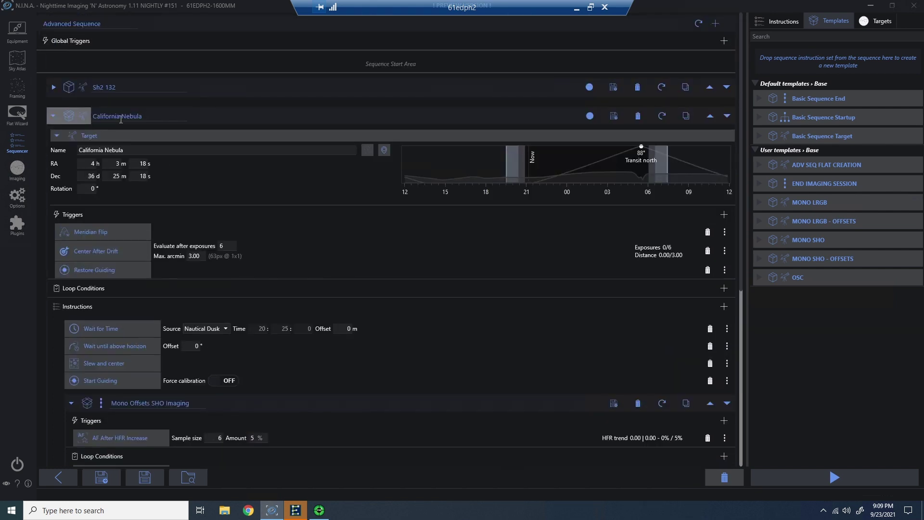
pyautogui.click(70, 117)
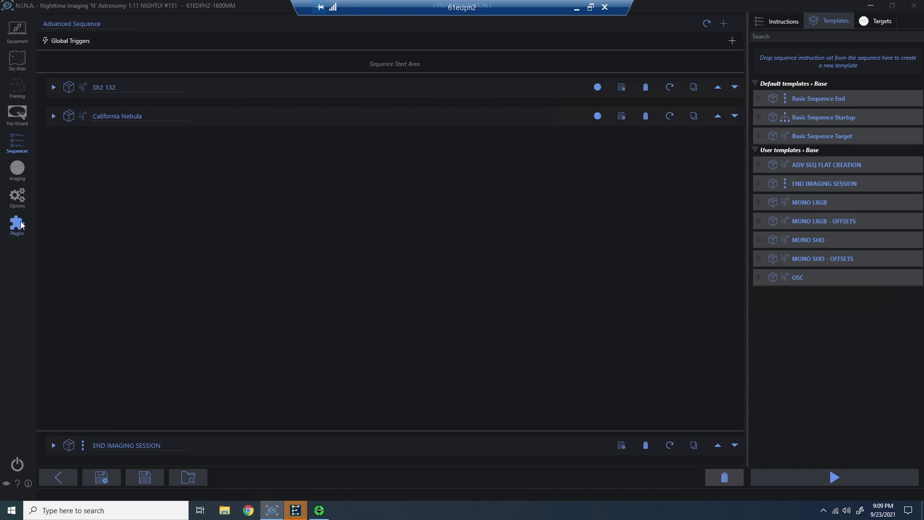
pyautogui.press('space')
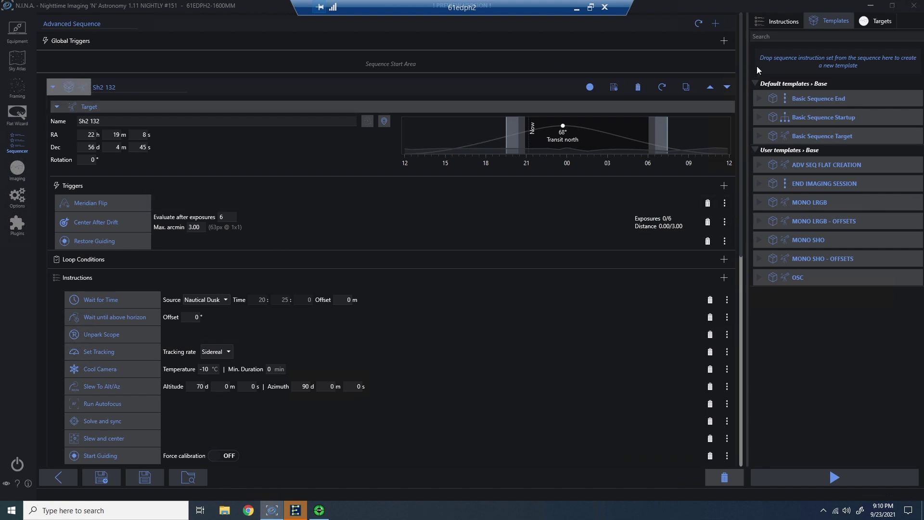
# Scroll the Instructions library down to the Loop Condition and Orbuculum categories.
pyautogui.click(778, 21)
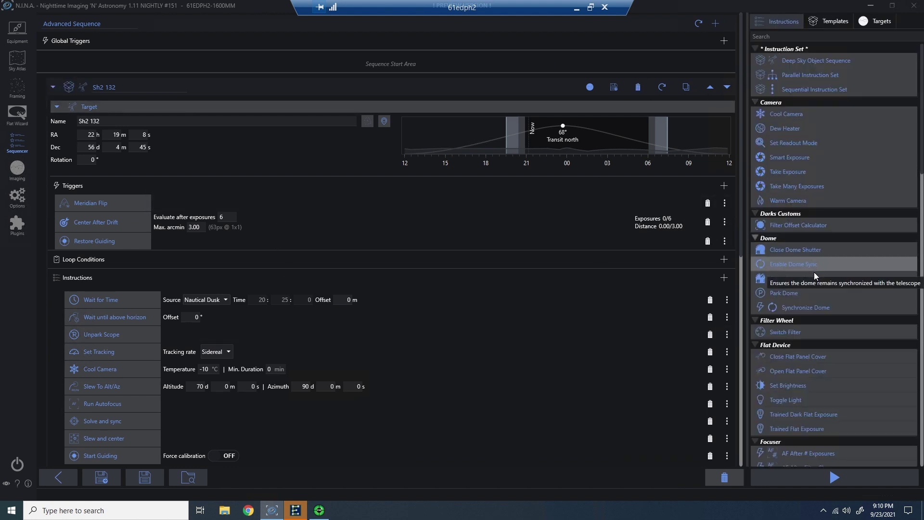
pyautogui.scroll(-12, 814, 274)
pyautogui.scroll(-10, 825, 286)
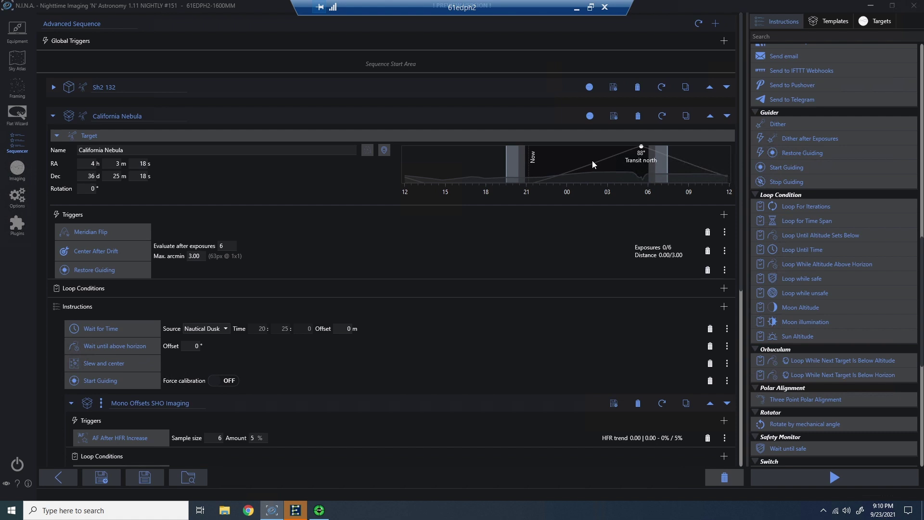
# Compare the Sh2 132 and California Nebula altitude charts, folding Sh2 132, then California Nebula.
pyautogui.moveTo(599, 161)
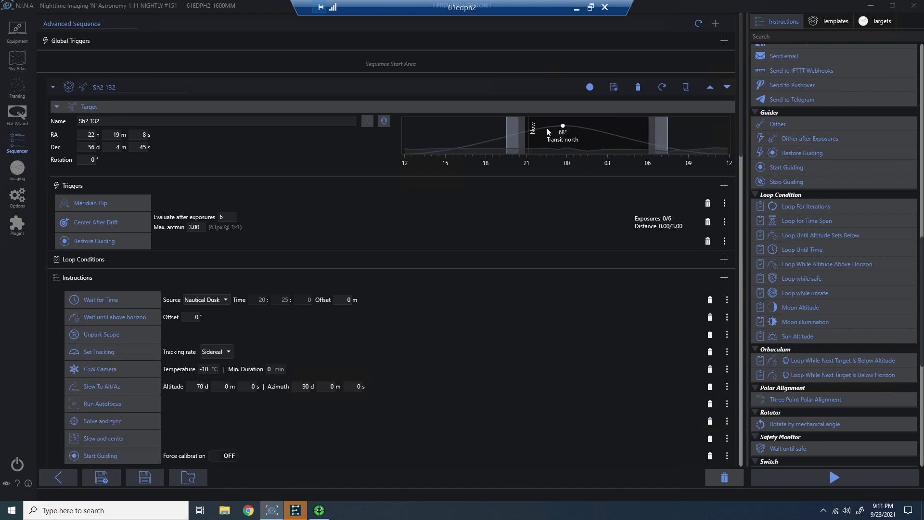
pyautogui.click(53, 87)
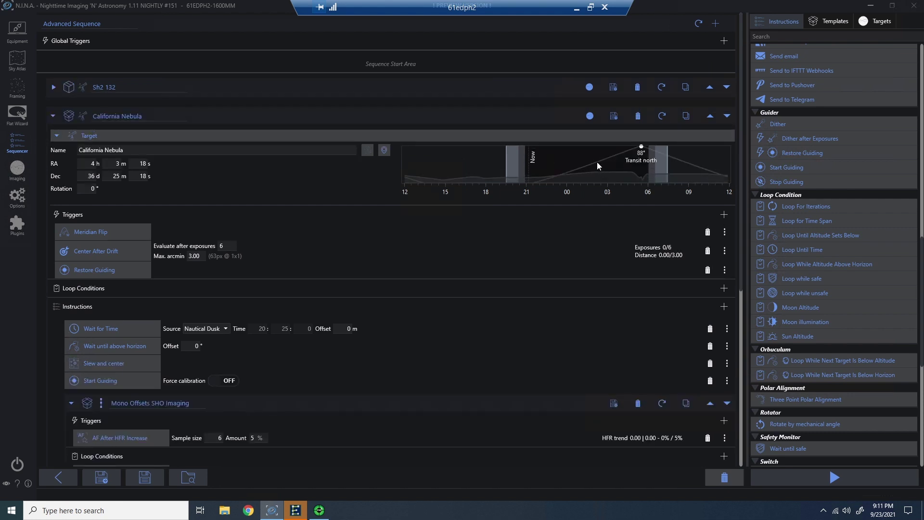
pyautogui.moveTo(585, 167)
pyautogui.moveTo(92, 114); pyautogui.dragTo(272, 261)
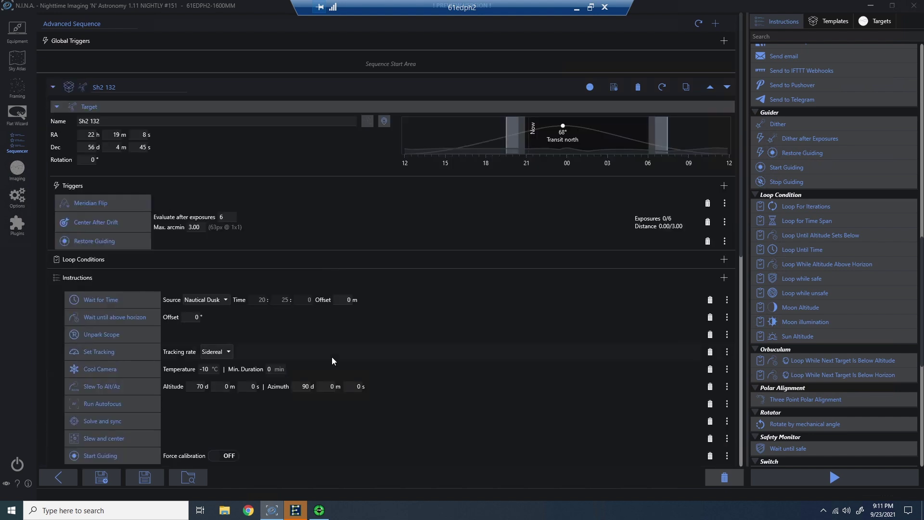
# Give Sh2 132 a 'Loop While Next Target Is Below Altitude' condition at 45°, removing Loop Until Time and Above Horizon.
pyautogui.scroll(-5, 332, 357)
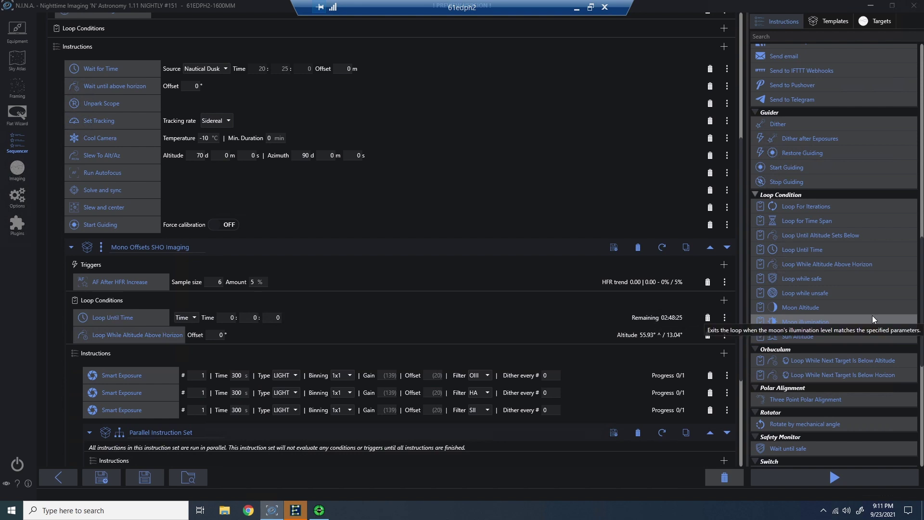
pyautogui.moveTo(834, 359); pyautogui.dragTo(152, 313)
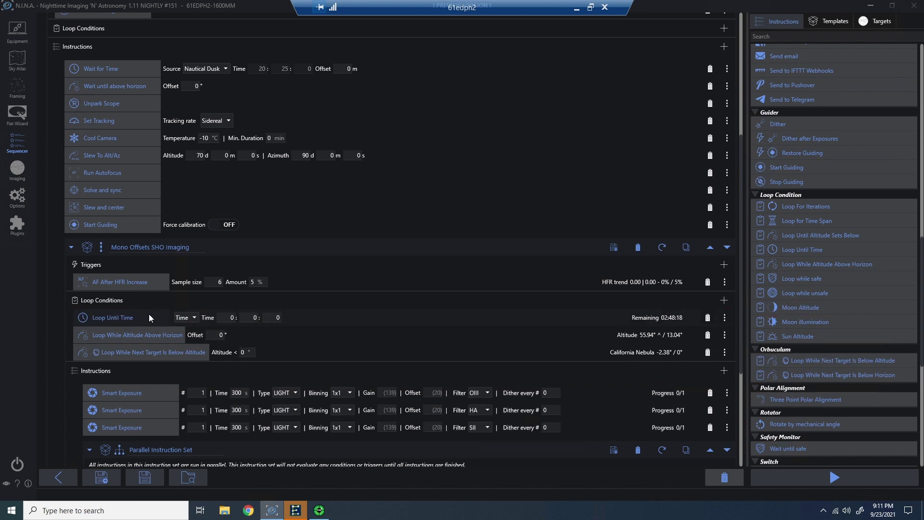
pyautogui.click(707, 317)
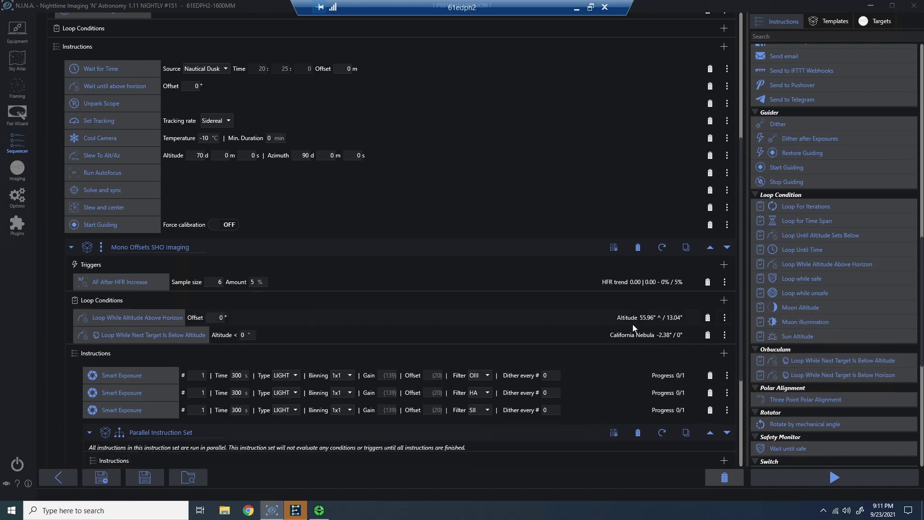
pyautogui.click(706, 319)
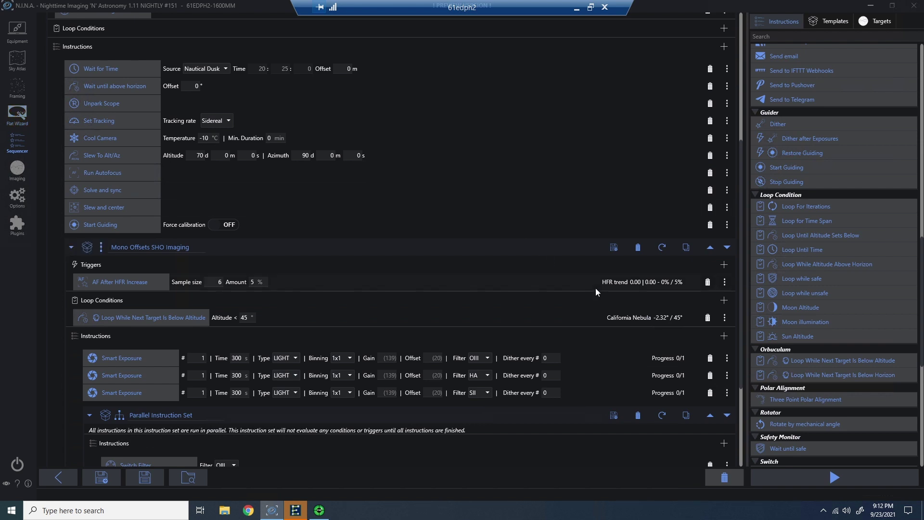
# Collapse the Sh2 132 target and review California Nebula's altitude chart.
pyautogui.scroll(7, 100, 55)
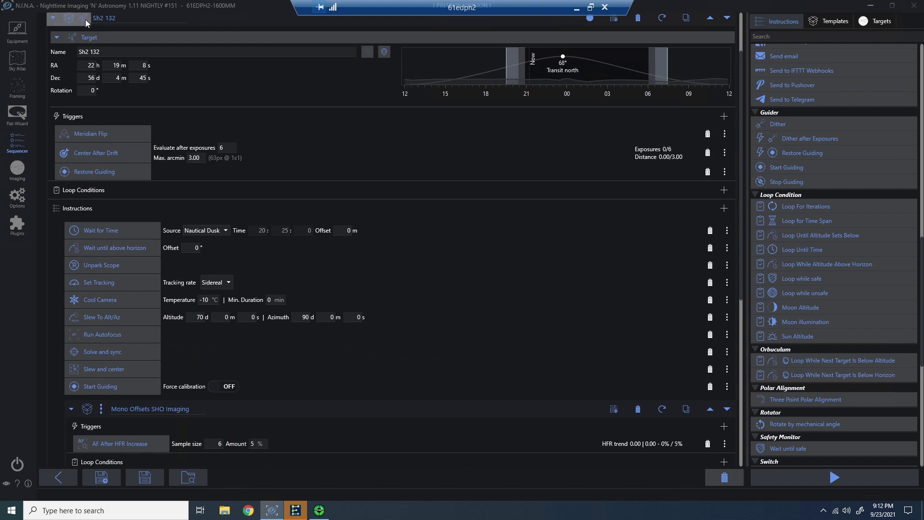
pyautogui.click(71, 25)
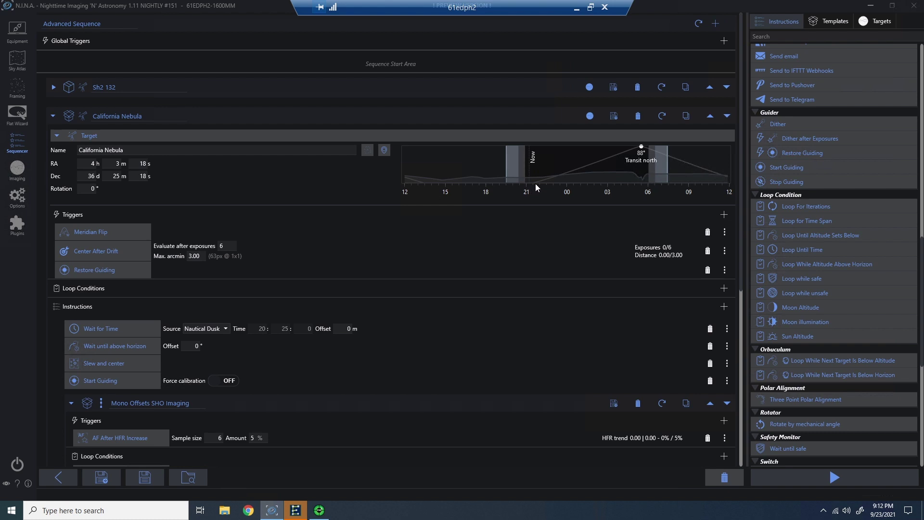
pyautogui.moveTo(536, 184)
pyautogui.moveTo(608, 160)
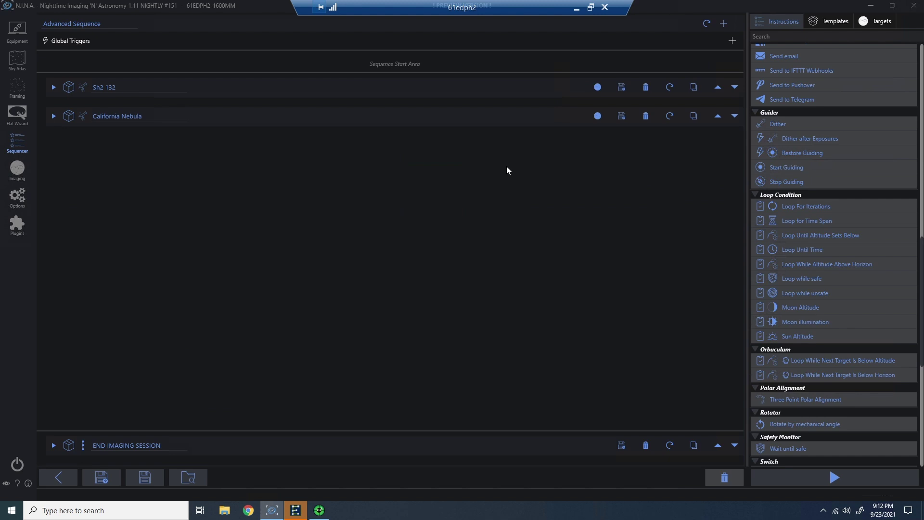
# Start the advanced sequence so Sh2 132 begins imaging.
pyautogui.click(846, 483)
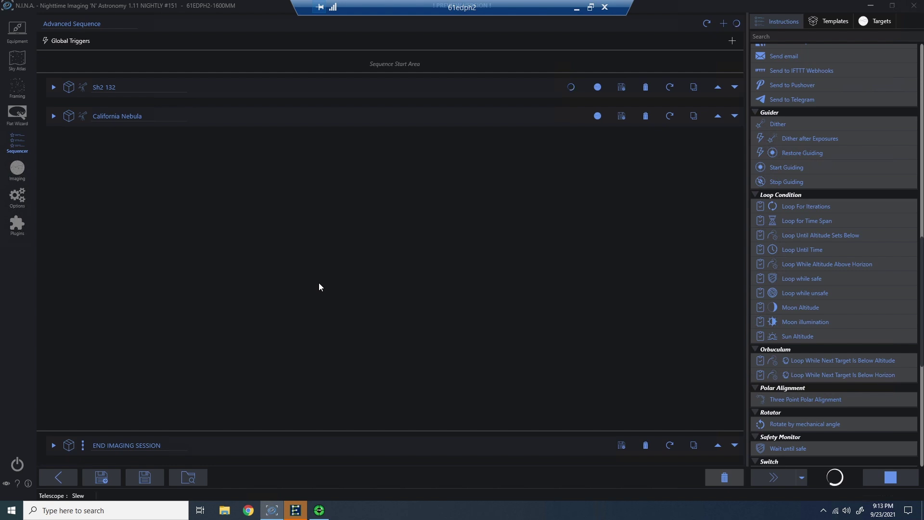